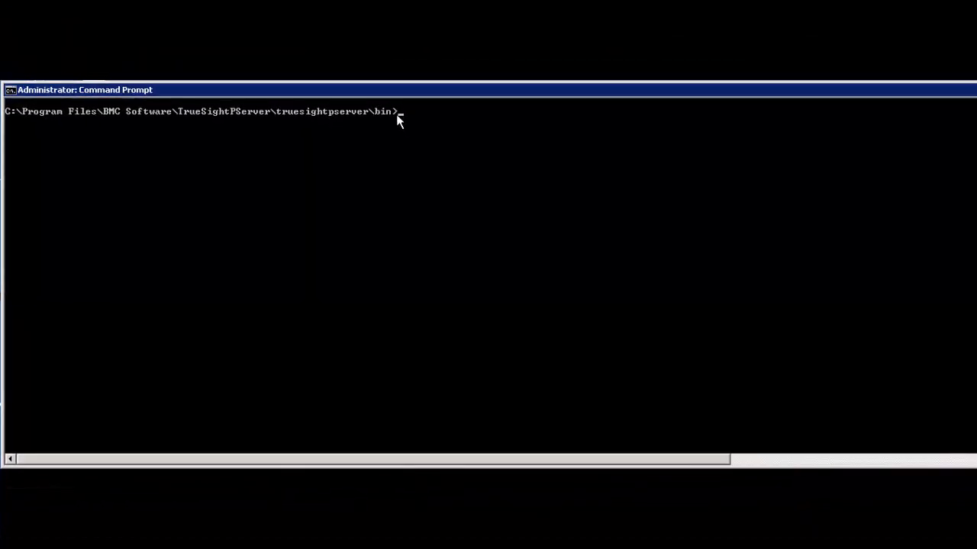
Step: Run cmapolicymigration.bat import -d "C:\Program Files\BMC Software\TrueSightPServer\truesightpserver\modules\cma\pproxy\depot_directory\bmc_products\SamplePolicies\ksm\1.0.00" at the command prompt
right_click(317, 149)
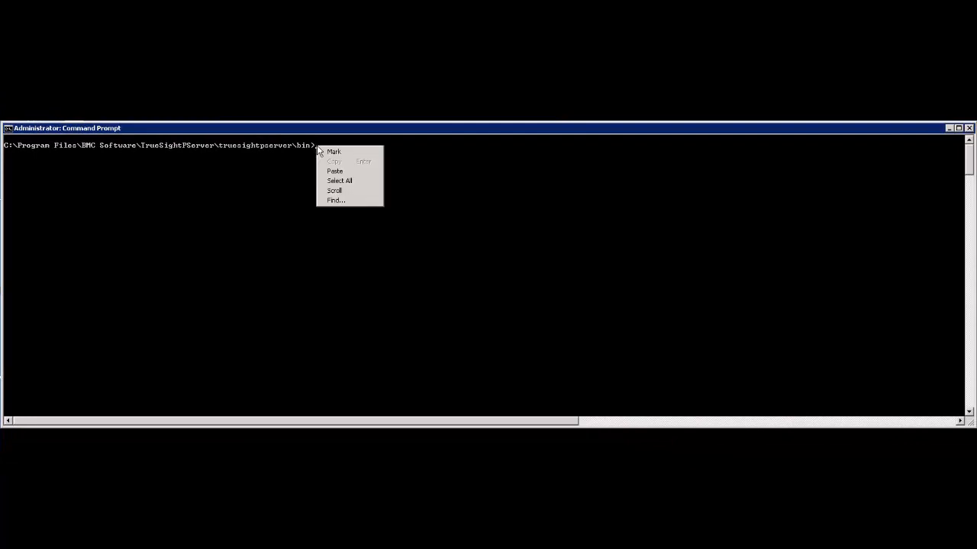
click(333, 171)
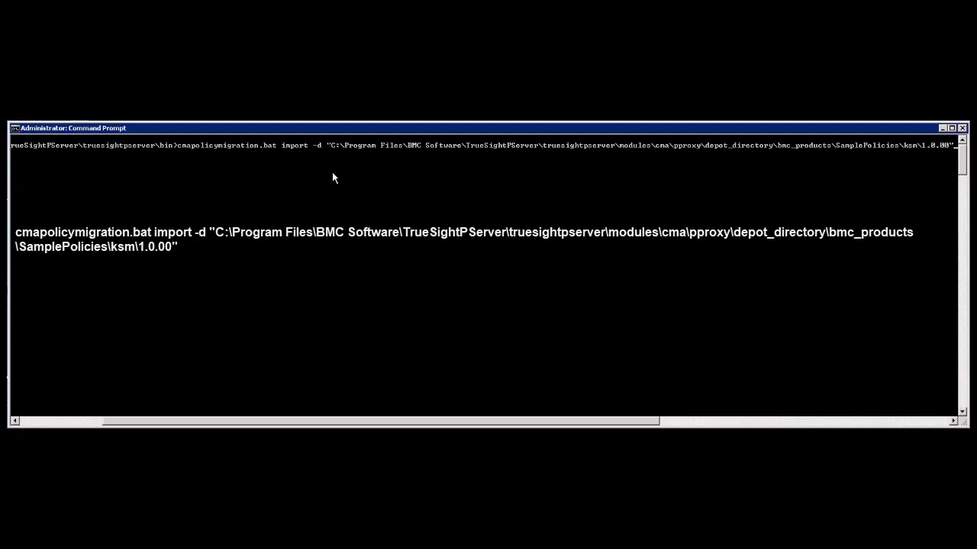
key(Return)
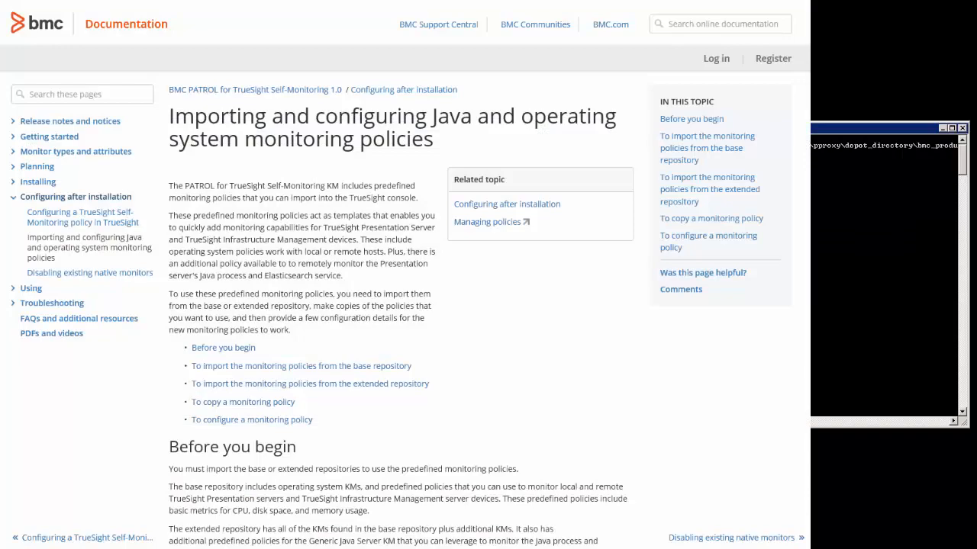
Step: Examine the BMC documentation on importing and configuring Java and operating system monitoring policies, including the extended repository import instructions
scroll(405, 306, down, 8)
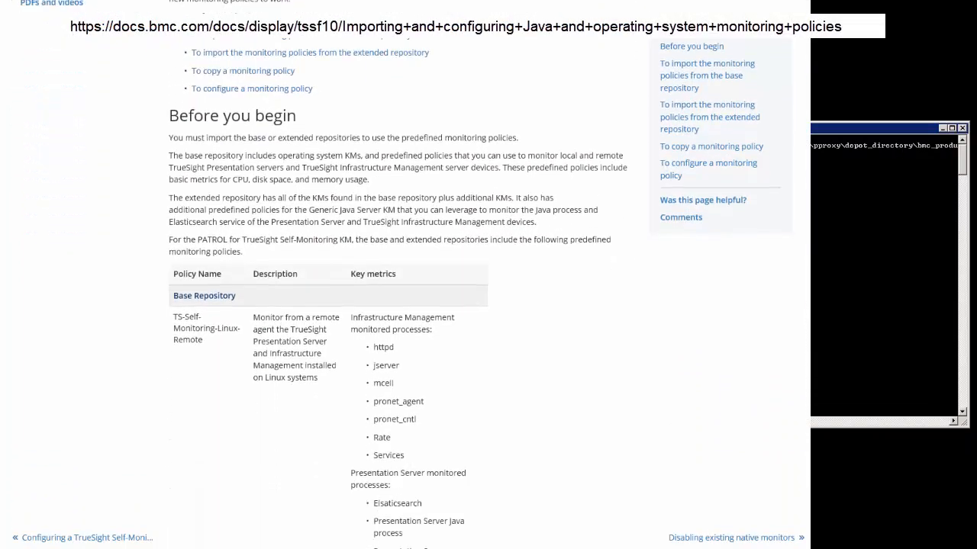
scroll(801, 221, down, 12)
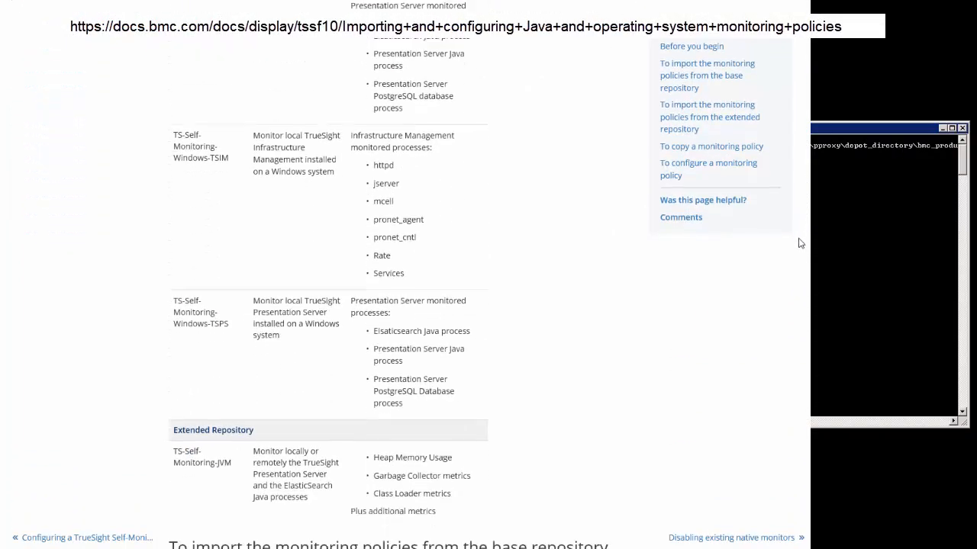
scroll(794, 264, down, 10)
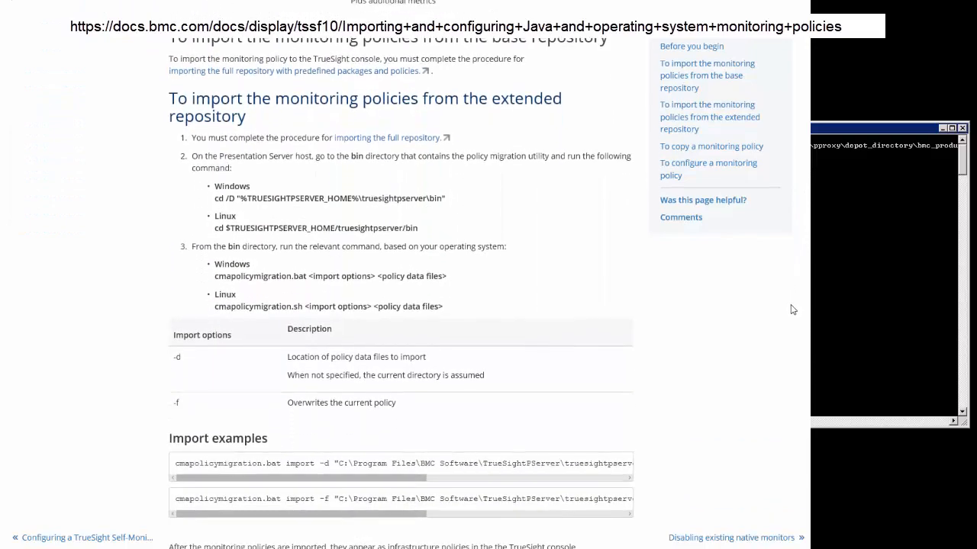
scroll(791, 321, down, 1)
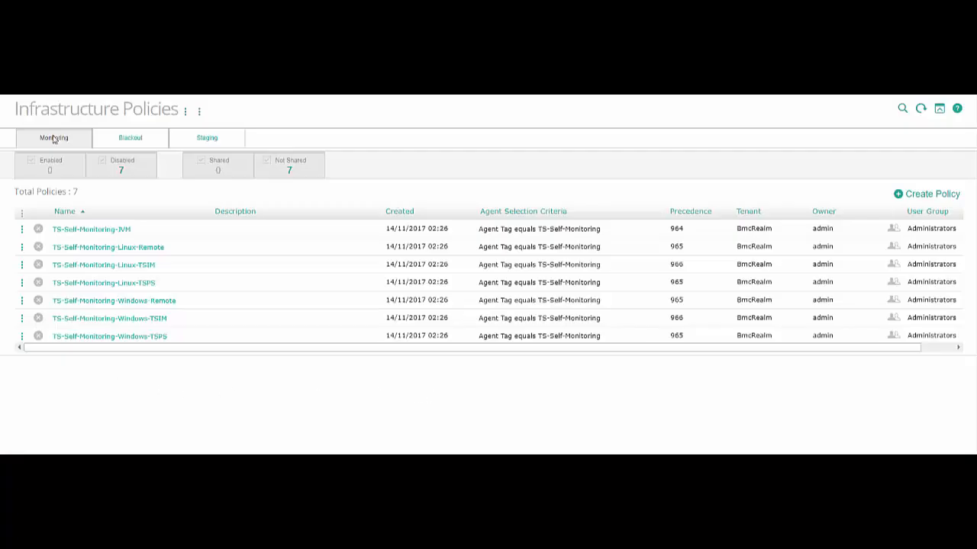
Step: Start a copy of the TS-Self-Monitoring-Windows-Remote policy in the TrueSight console's infrastructure policies
click(17, 81)
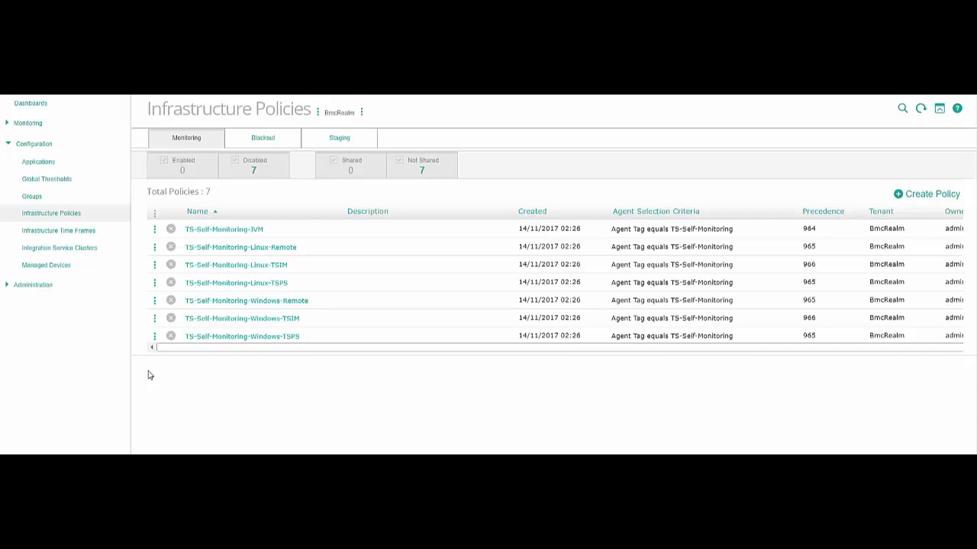
click(155, 302)
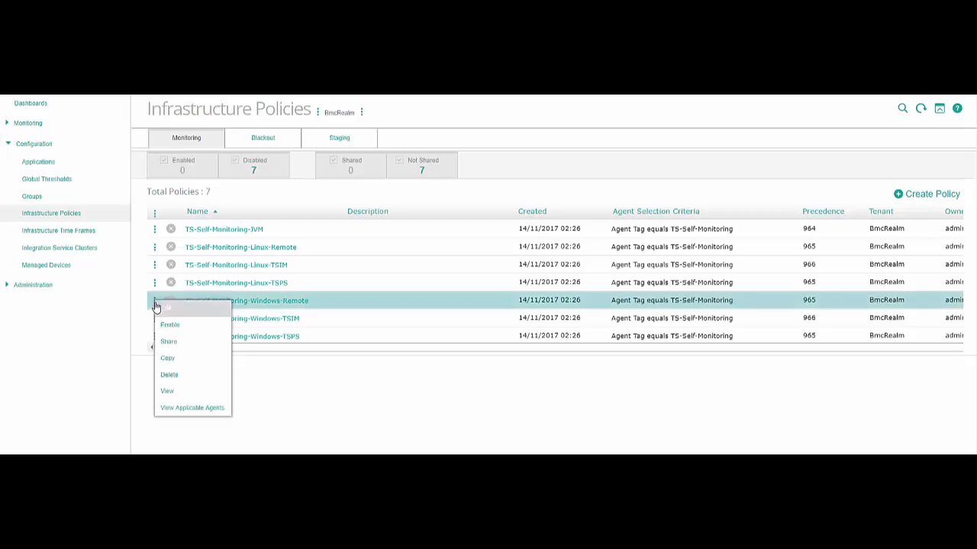
click(165, 358)
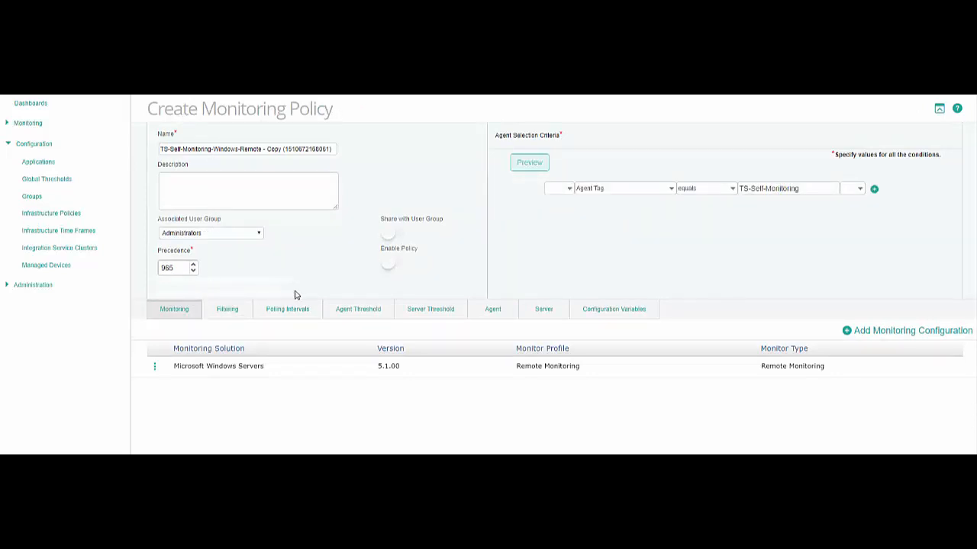
Step: Set the copied policy's precedence to 963, name it Test Remote Policy, and save it
click(193, 271)
click(193, 273)
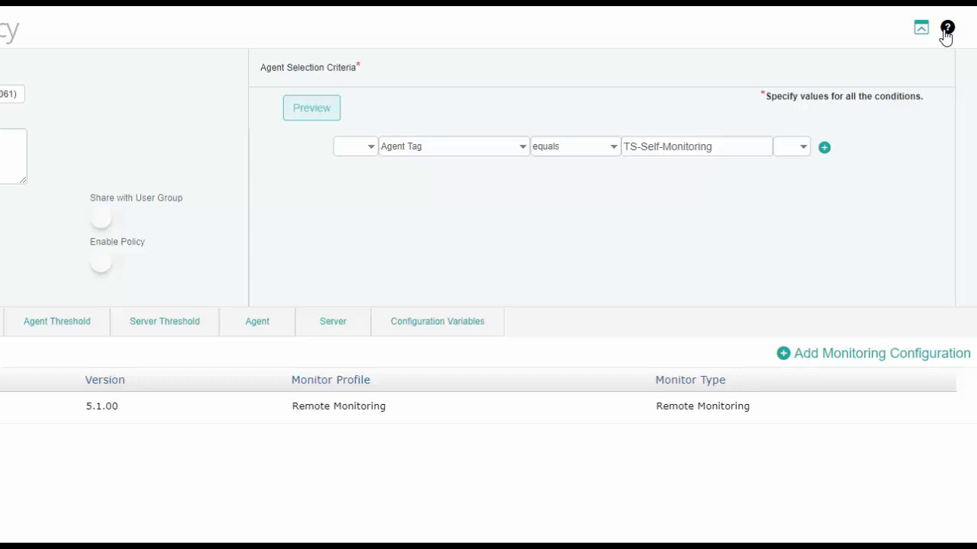
click(6, 93)
key(ctrl+a)
text(Te)
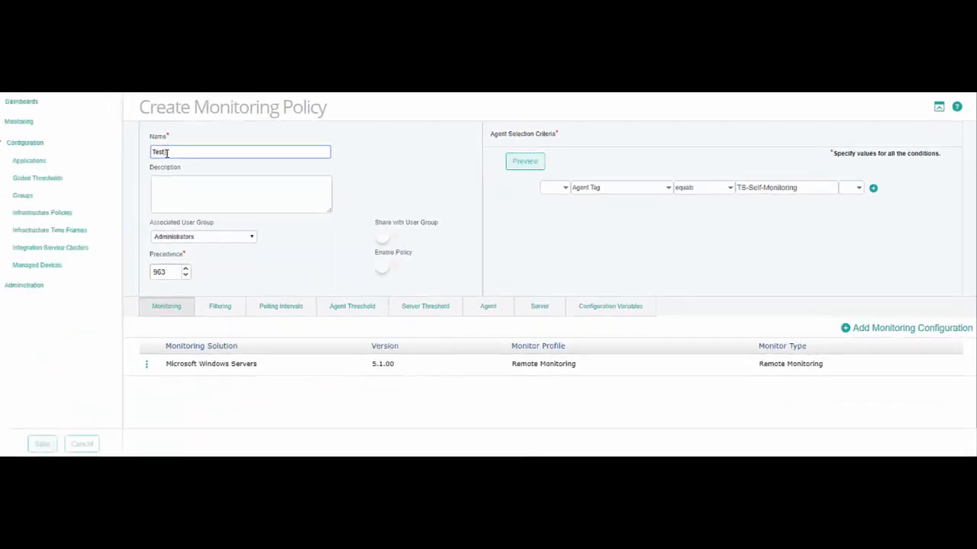
text(Remote Policy)
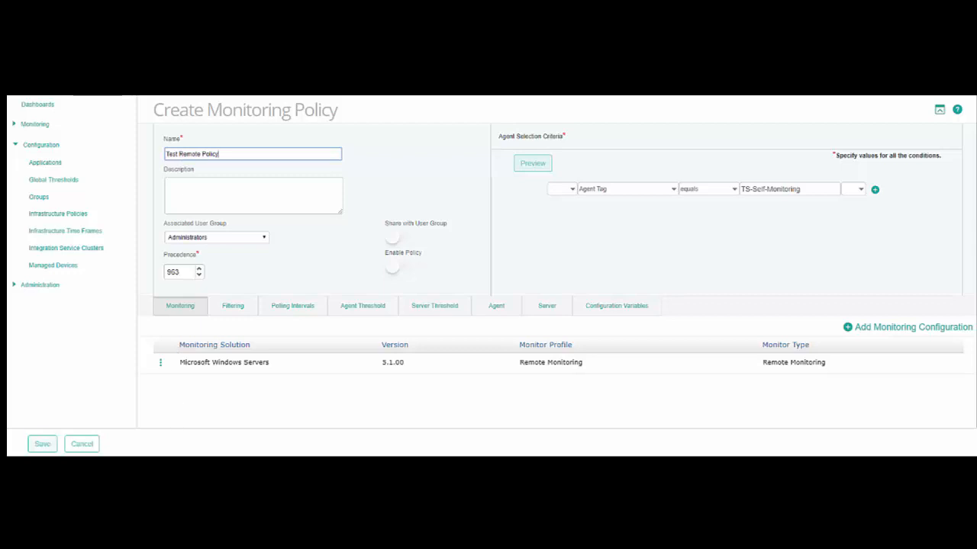
click(43, 444)
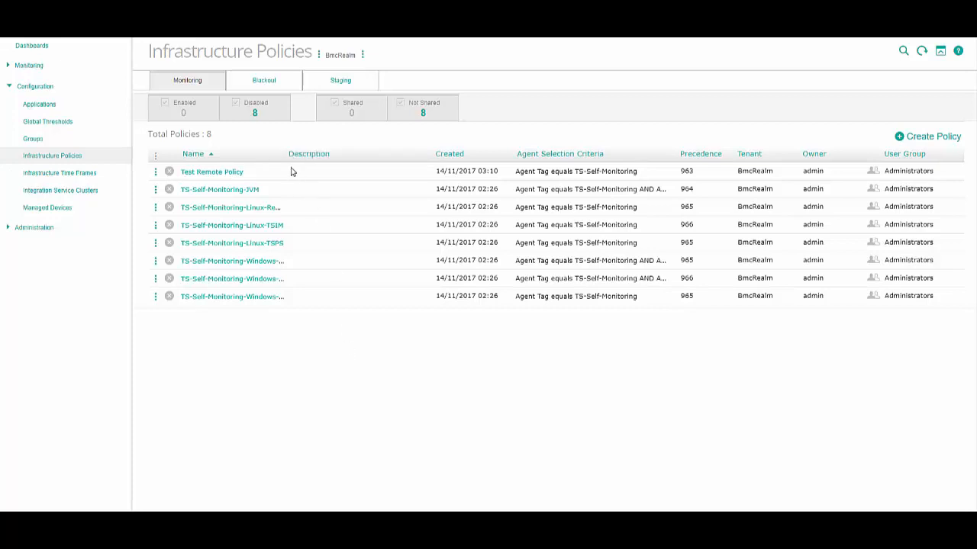
Step: Widen the policy list's Name column and open Test Remote Policy's Microsoft Windows Servers monitoring configuration for editing
drag(287, 154, 312, 155)
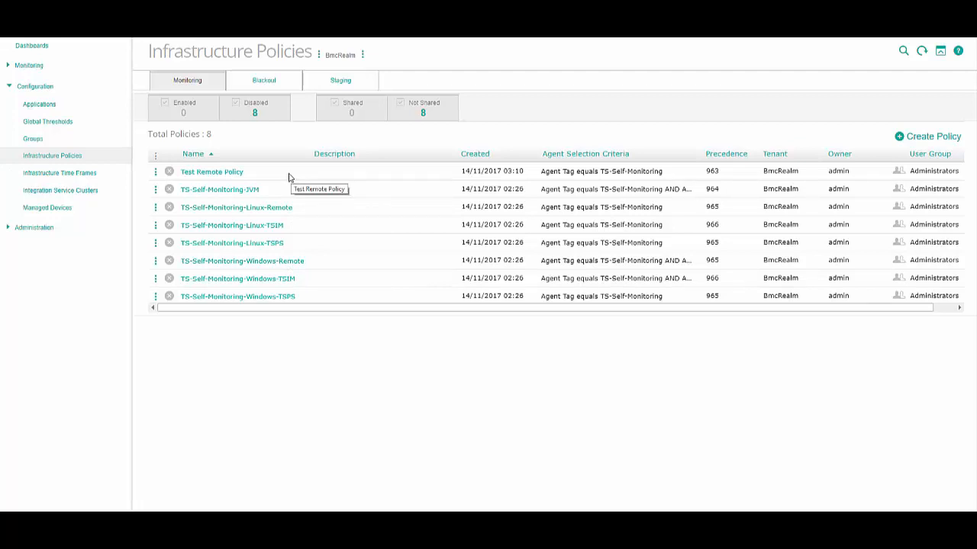
click(155, 172)
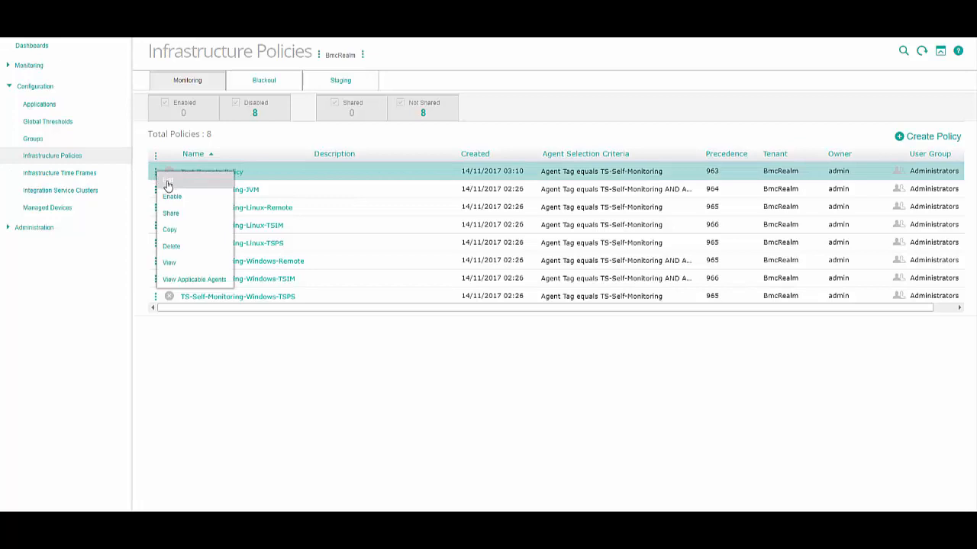
click(168, 186)
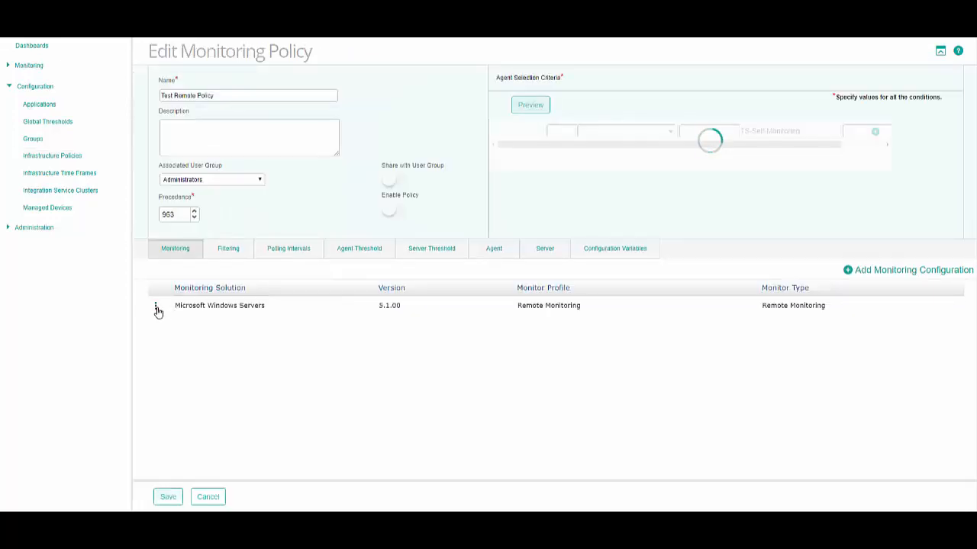
click(156, 307)
click(164, 318)
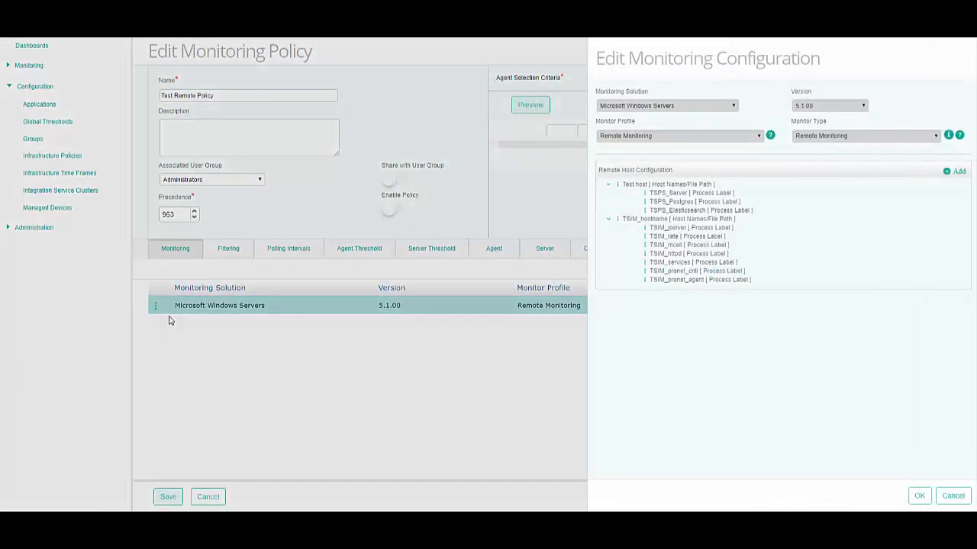
Step: Edit the Test host entry in the remote host configuration and set its host name to Testhost
click(619, 190)
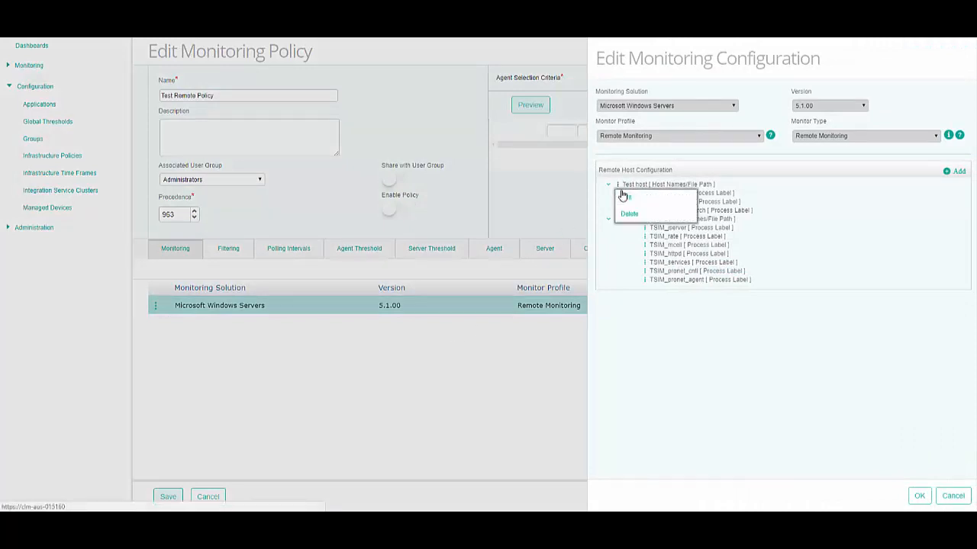
click(623, 196)
drag(340, 145, 308, 147)
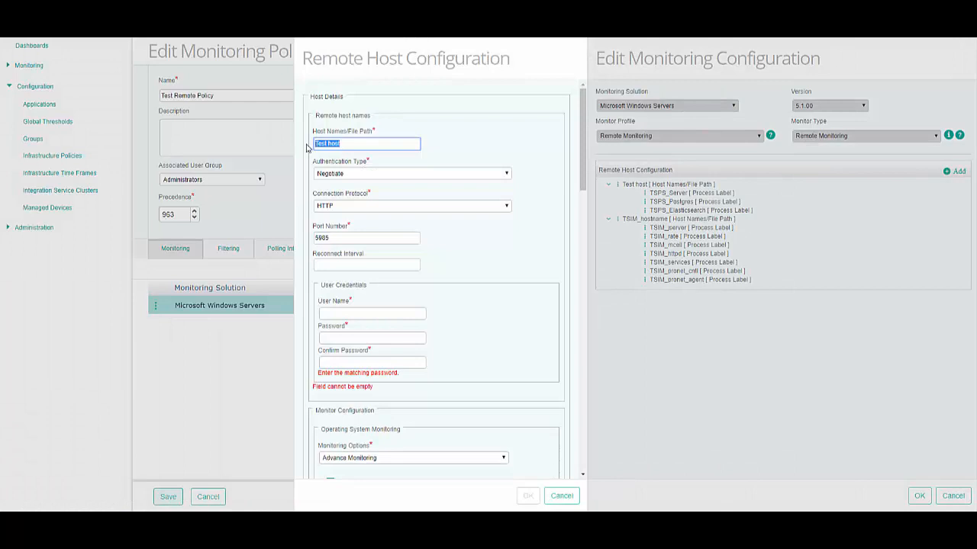
text(Test)
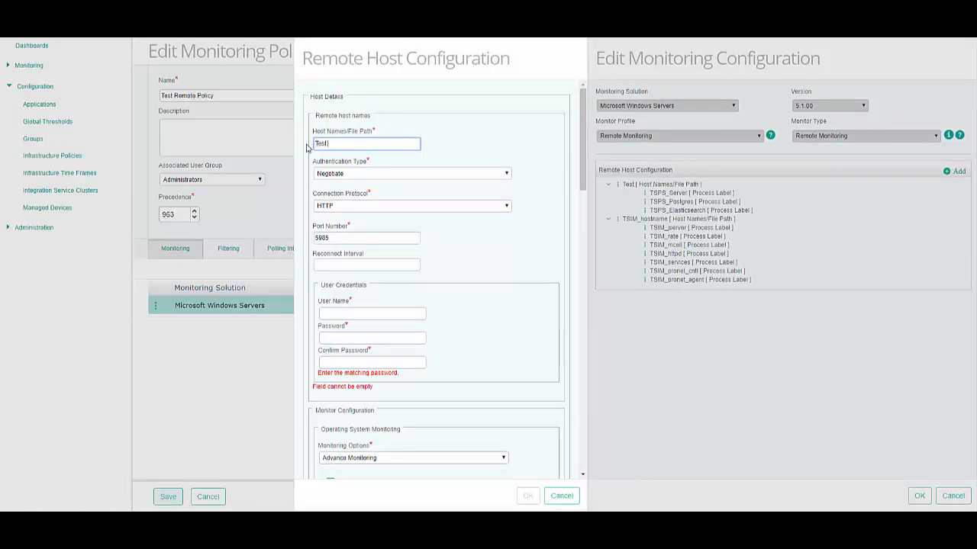
text(host)
Step: Enter the user name, password and matching confirmation password in the remote host's user credentials
click(336, 313)
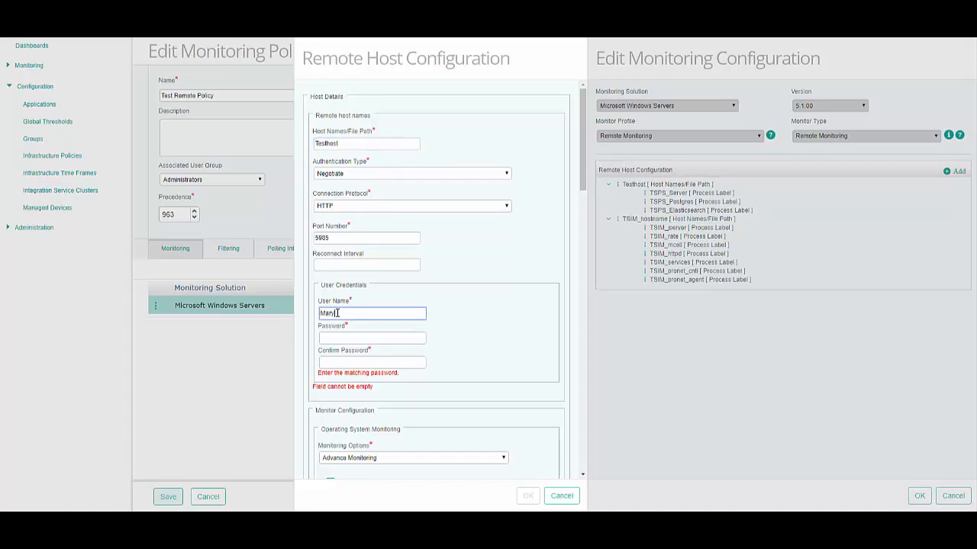
click(336, 337)
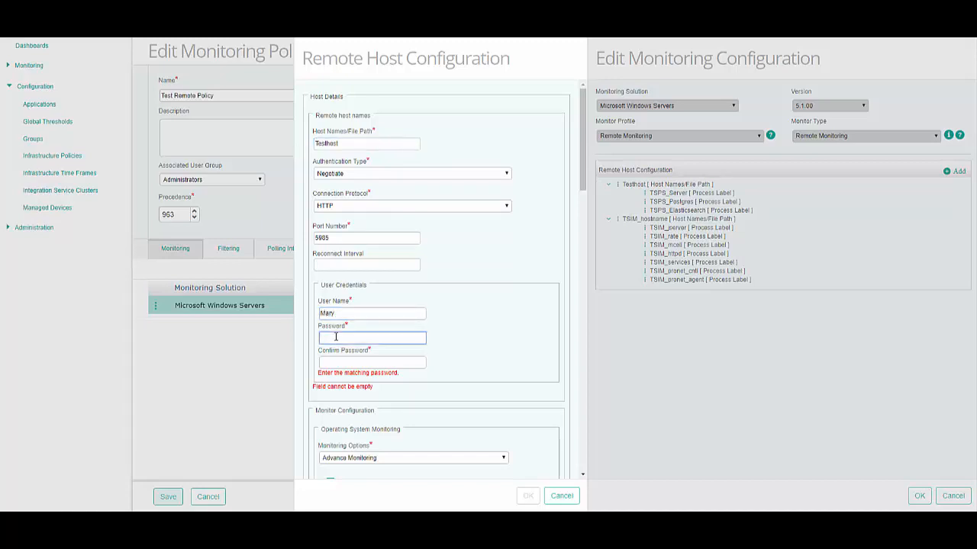
click(338, 365)
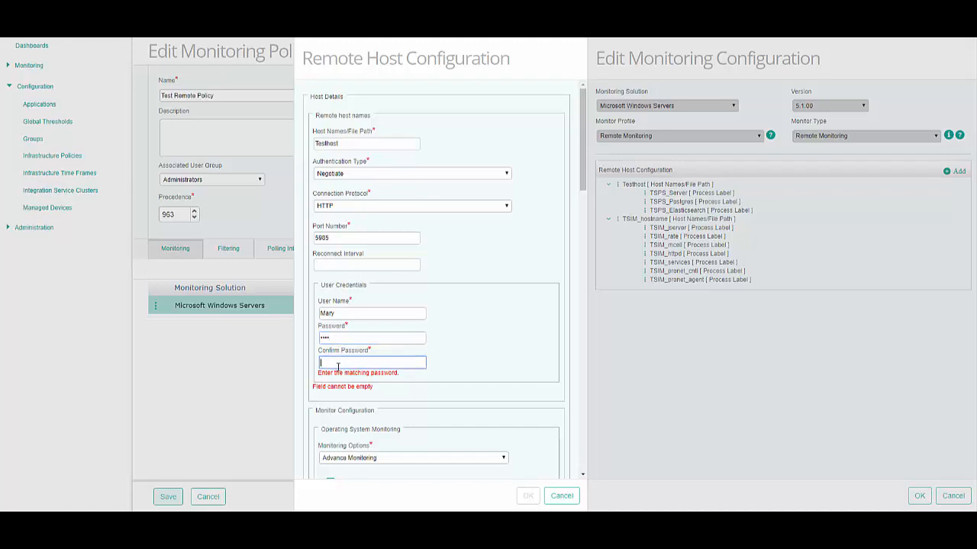
text(••••)
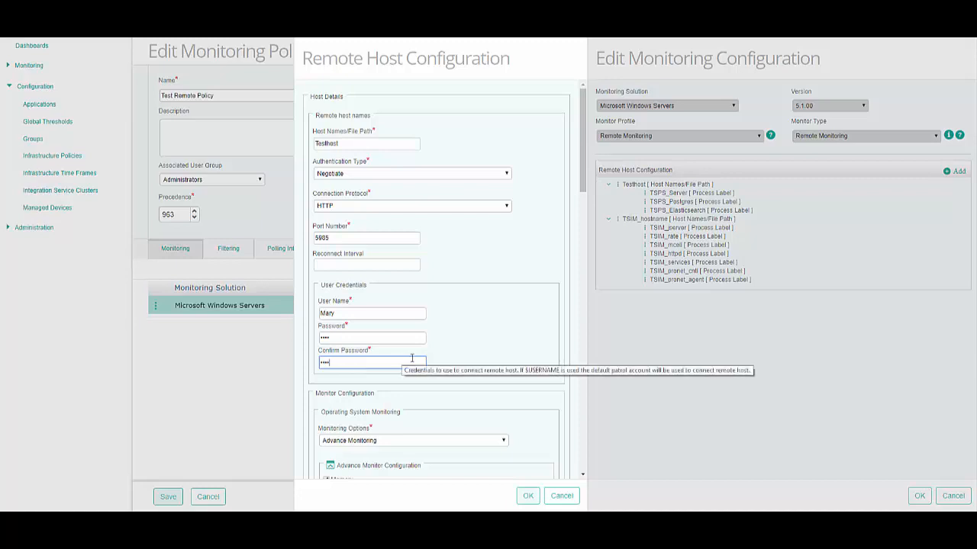
Step: Review Testhost's monitor settings and TSPS_Server process specification, and accept the remote host and Microsoft Windows Servers configurations
drag(584, 189, 583, 266)
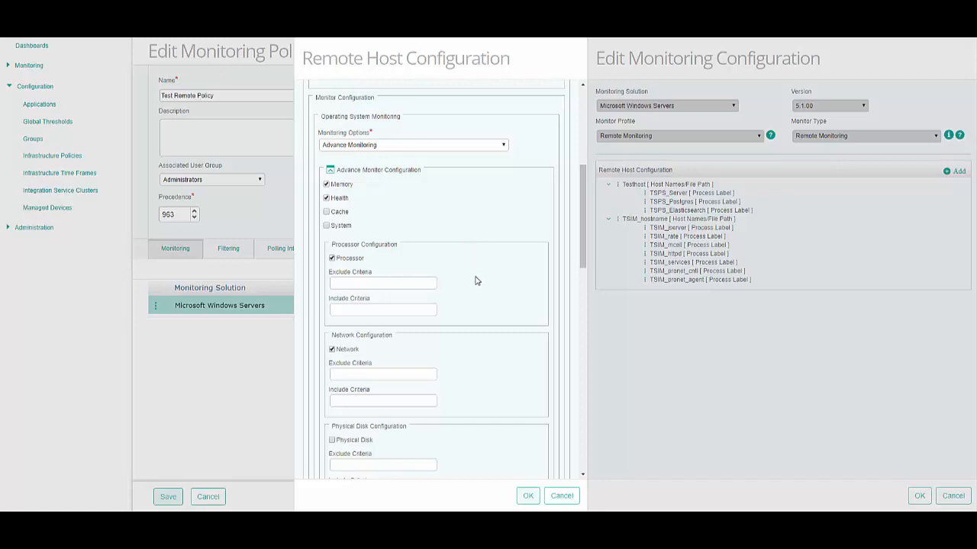
drag(582, 268, 580, 397)
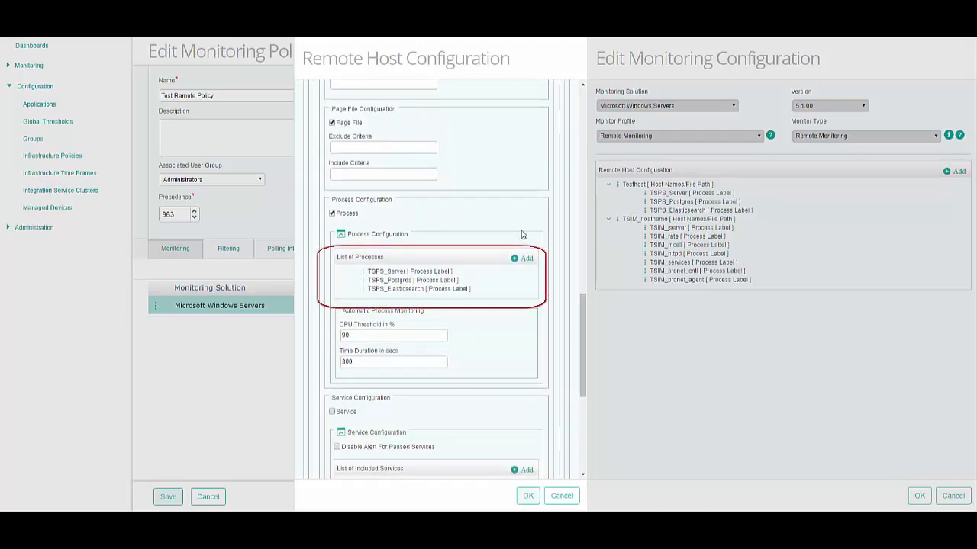
click(363, 277)
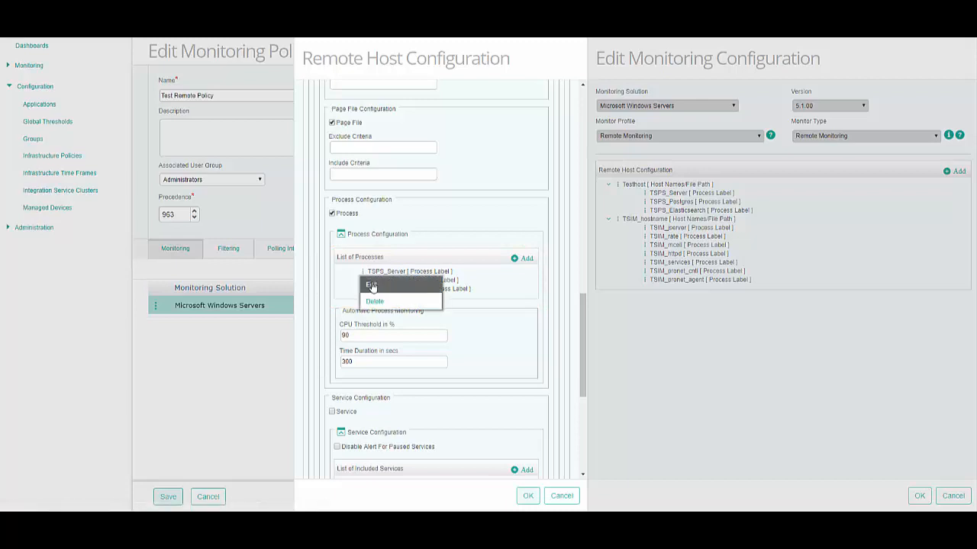
click(371, 285)
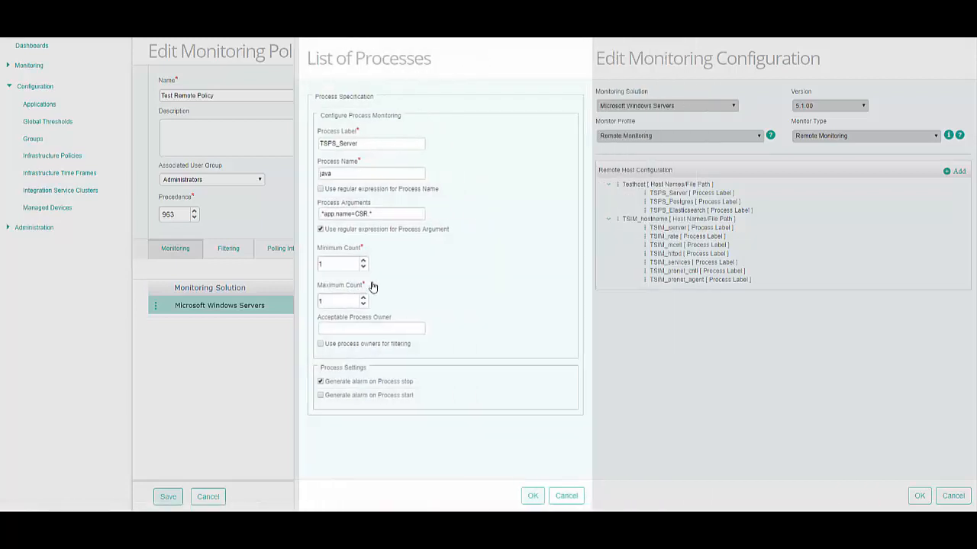
click(561, 497)
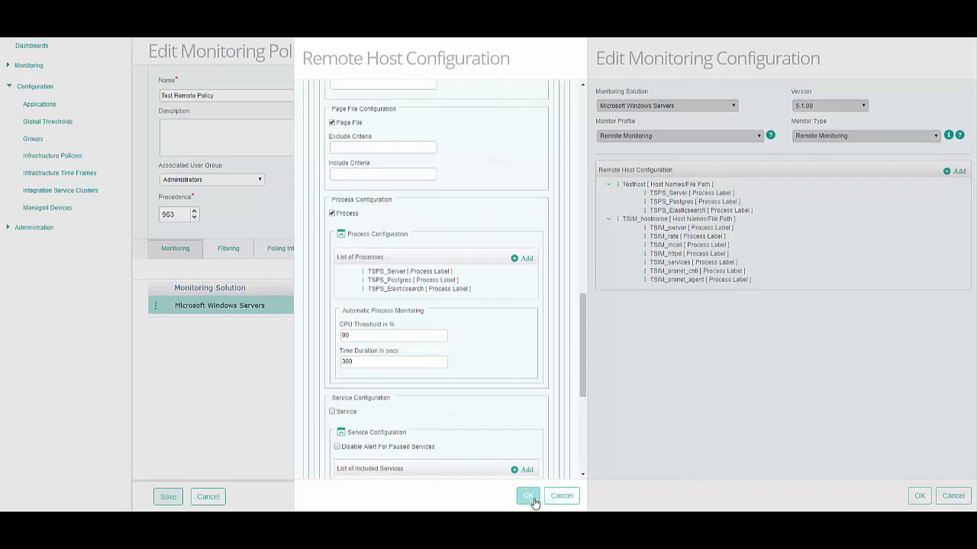
click(527, 496)
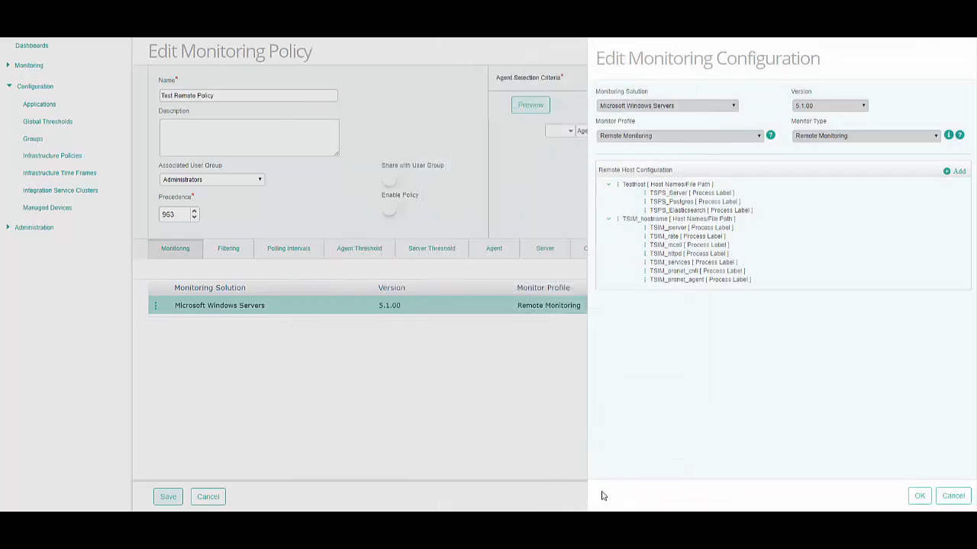
click(920, 498)
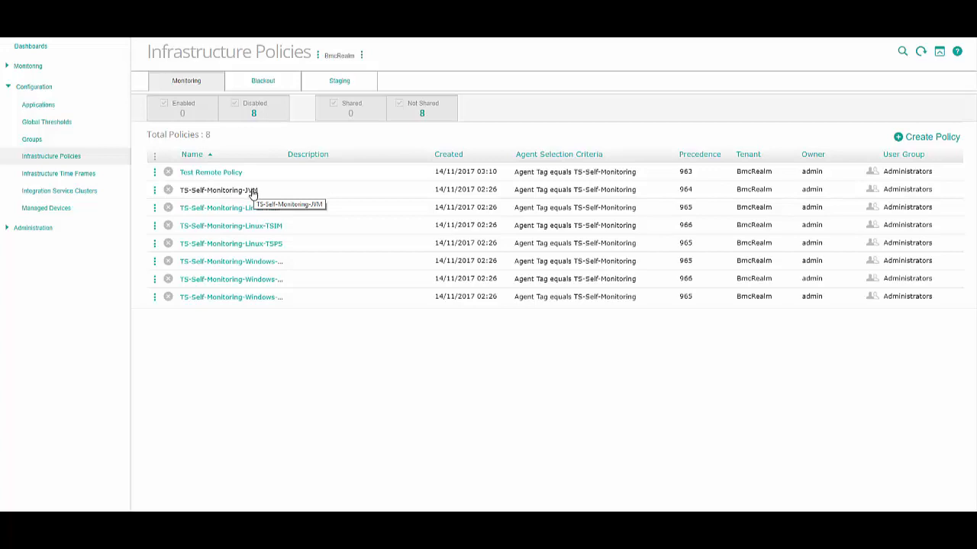
Step: Open the Apache Tomcat and Generic Java Server monitoring configuration of the TS-Self-Monitoring-JVM policy for editing
click(154, 194)
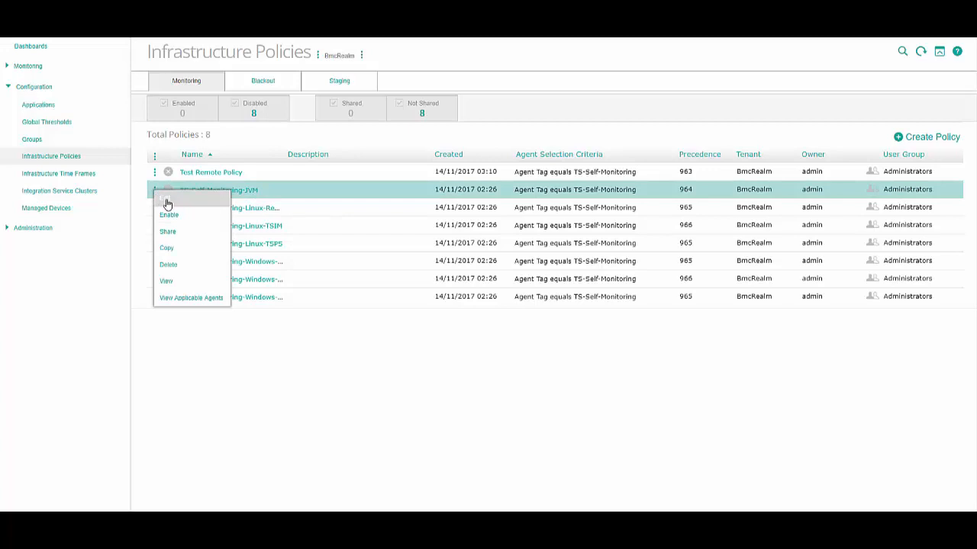
click(169, 211)
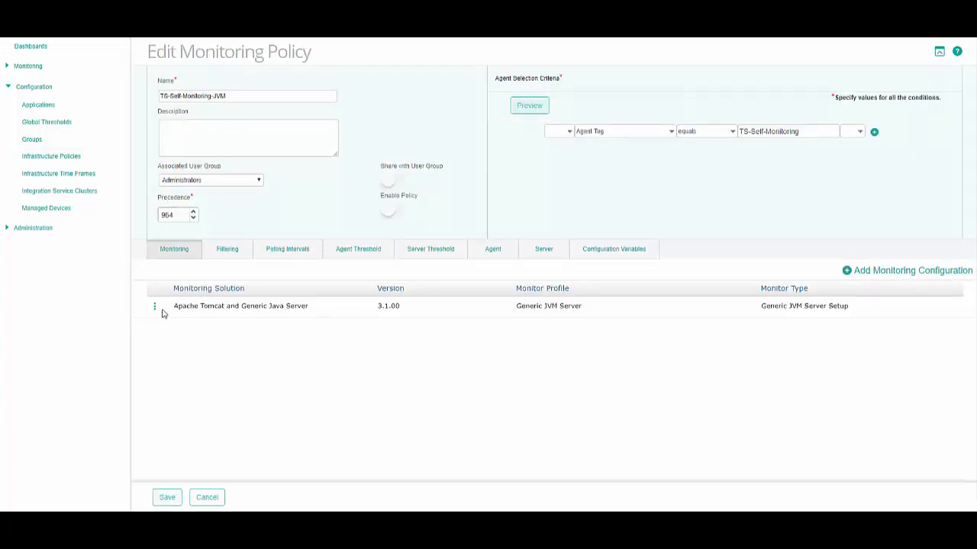
click(155, 310)
click(168, 332)
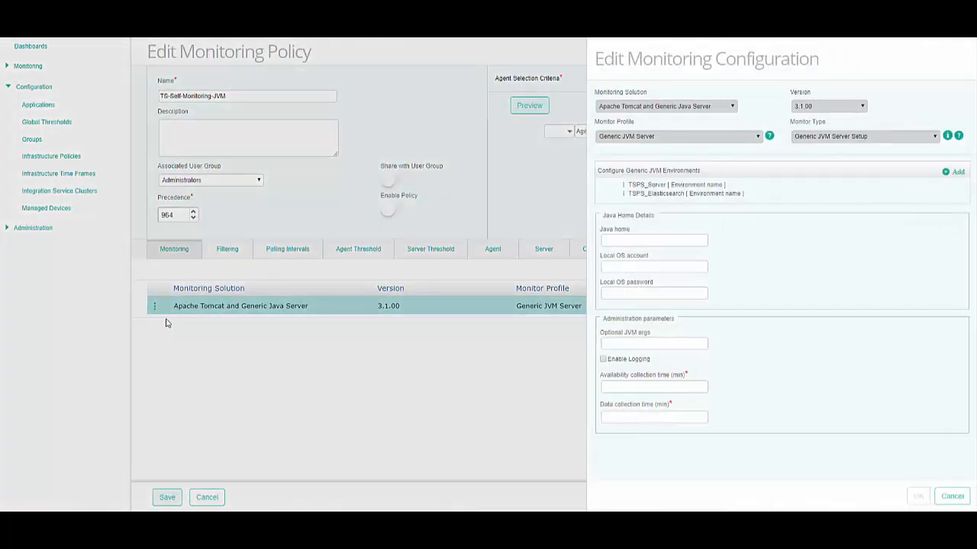
Step: Edit the TSPS_Server JVM environment, setting its environment name to TestServer, host to Host and port to 831
click(624, 184)
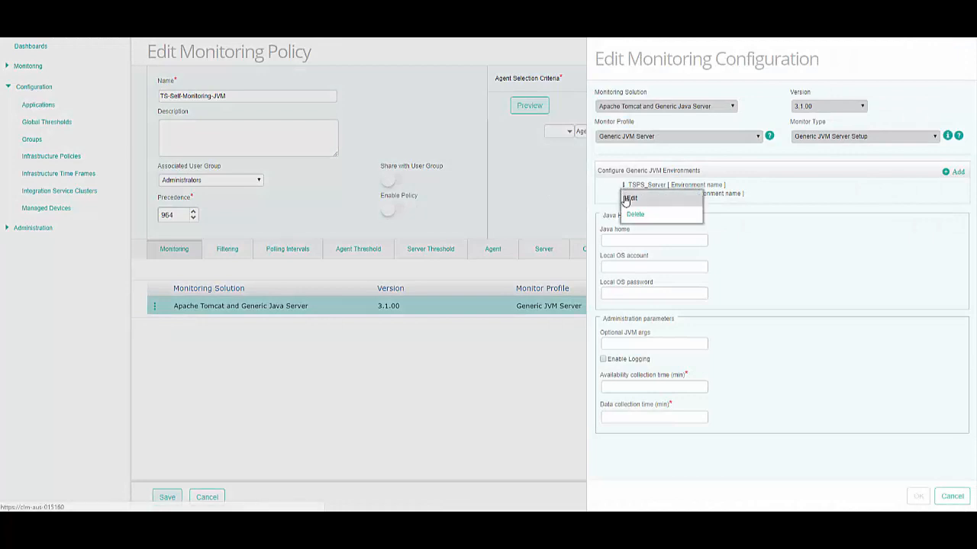
click(631, 199)
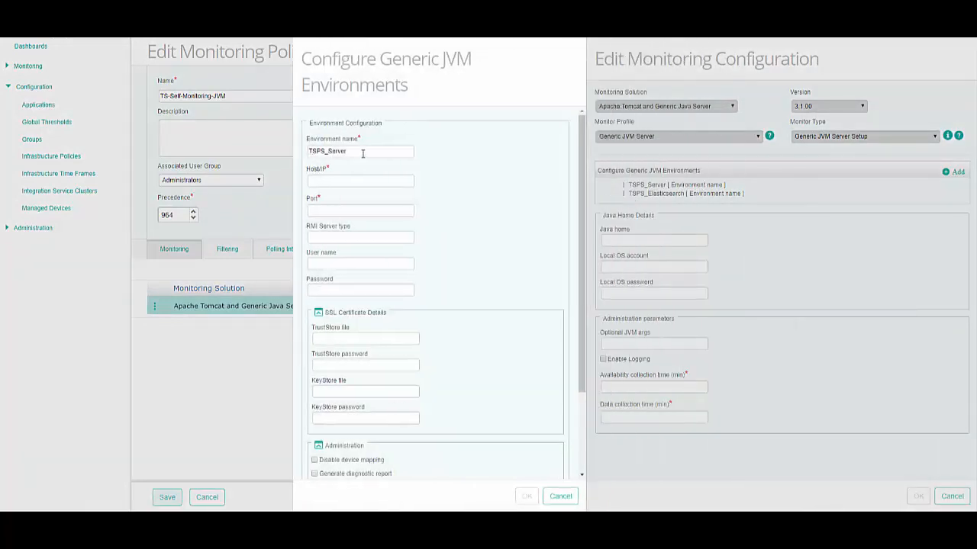
drag(363, 155, 290, 158)
text(TestSe)
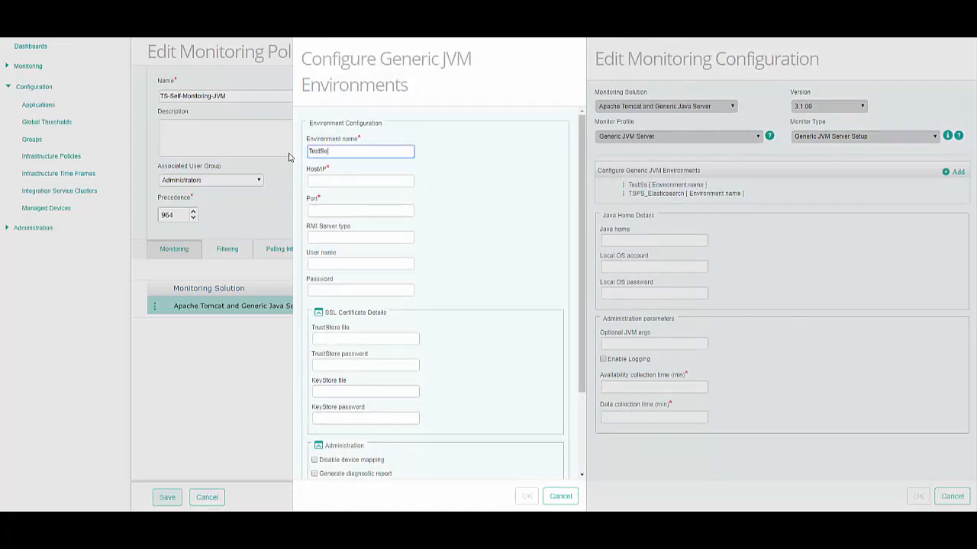
text(rver)
key(Tab)
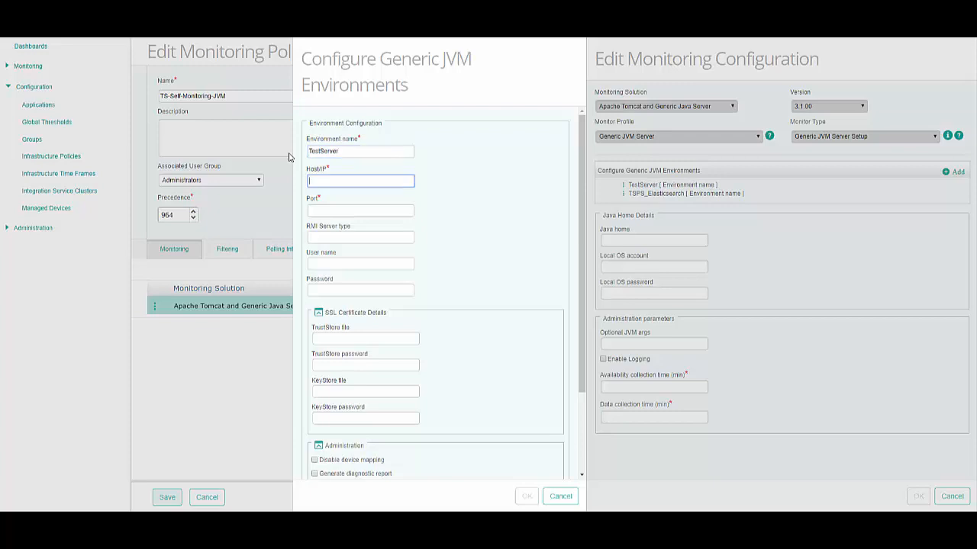
key(Tab)
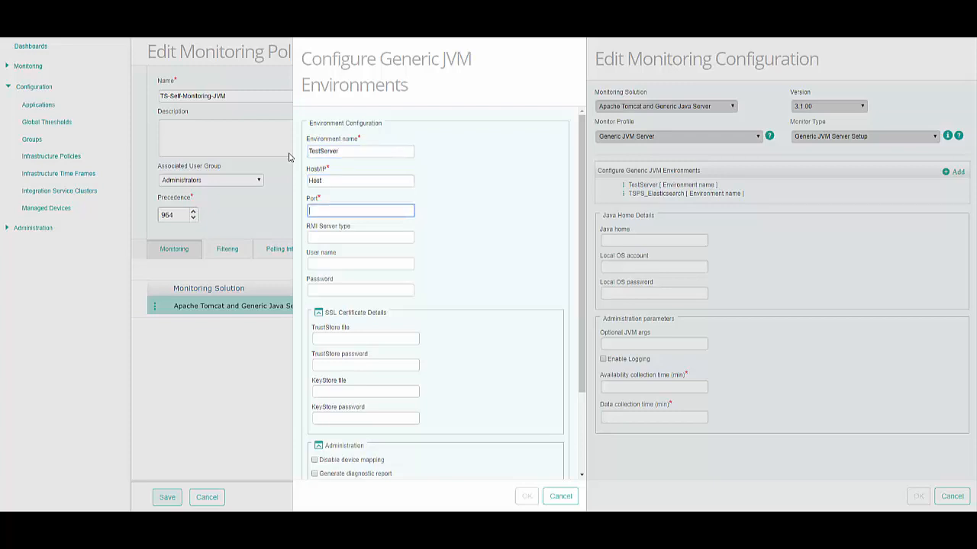
text(831)
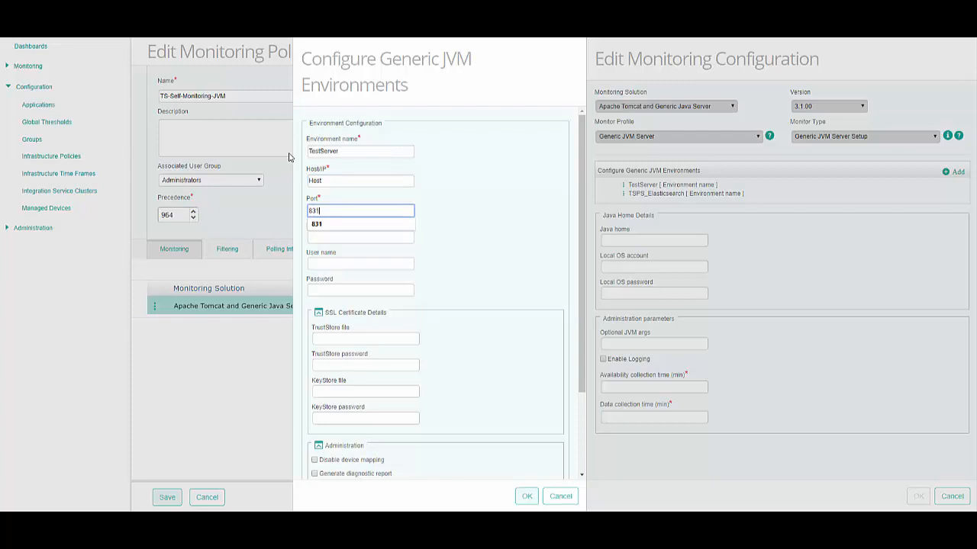
Step: Enter the JVM environment's user name and password, and accept the environment and the Generic JVM Server monitoring configuration
click(329, 264)
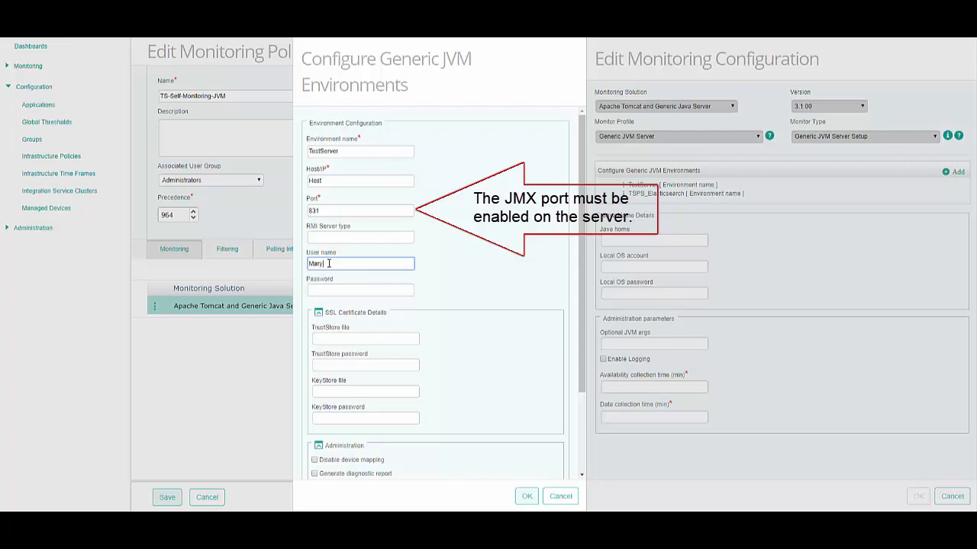
click(329, 291)
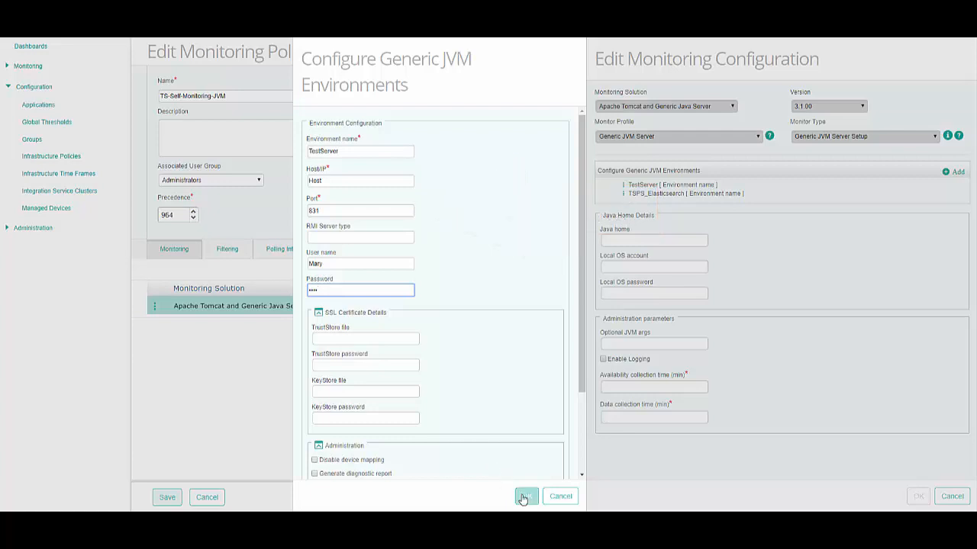
drag(583, 390, 583, 466)
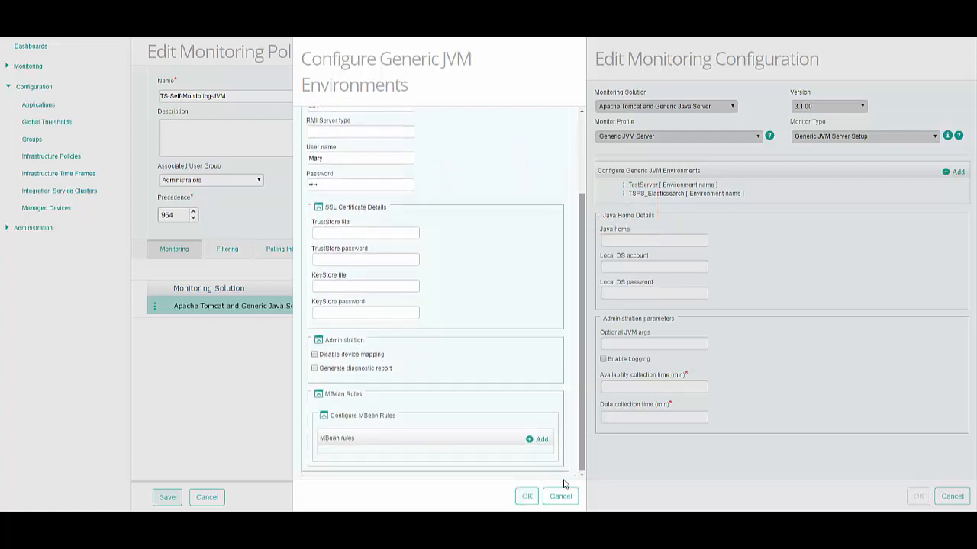
click(527, 497)
click(918, 497)
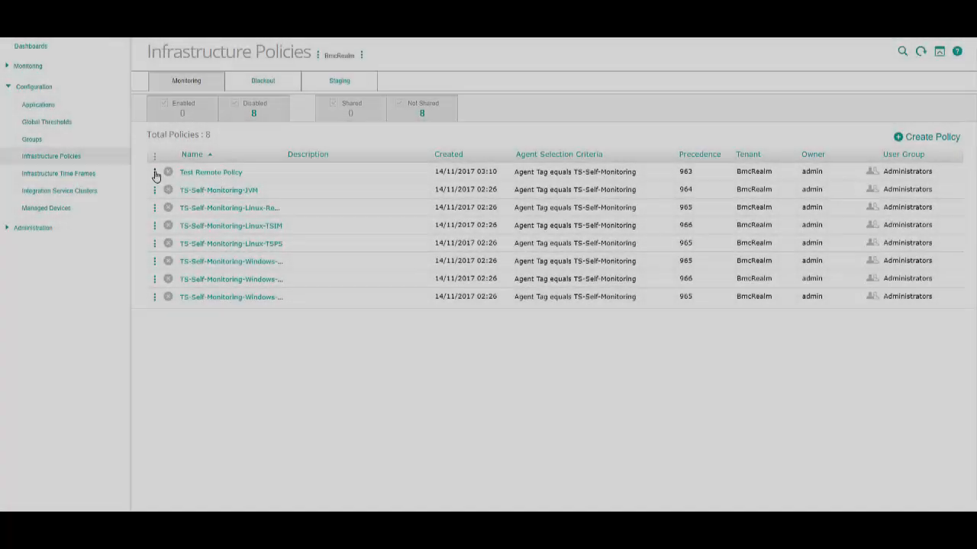
Step: Edit Test Remote Policy so its server settings add agent monitors to the SelfMonitoring group, and save the policy
click(155, 172)
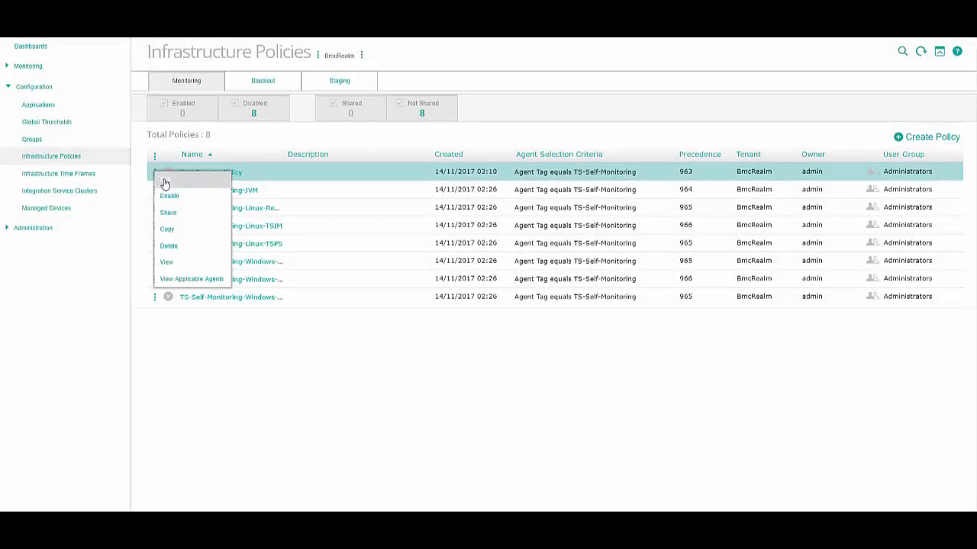
click(164, 183)
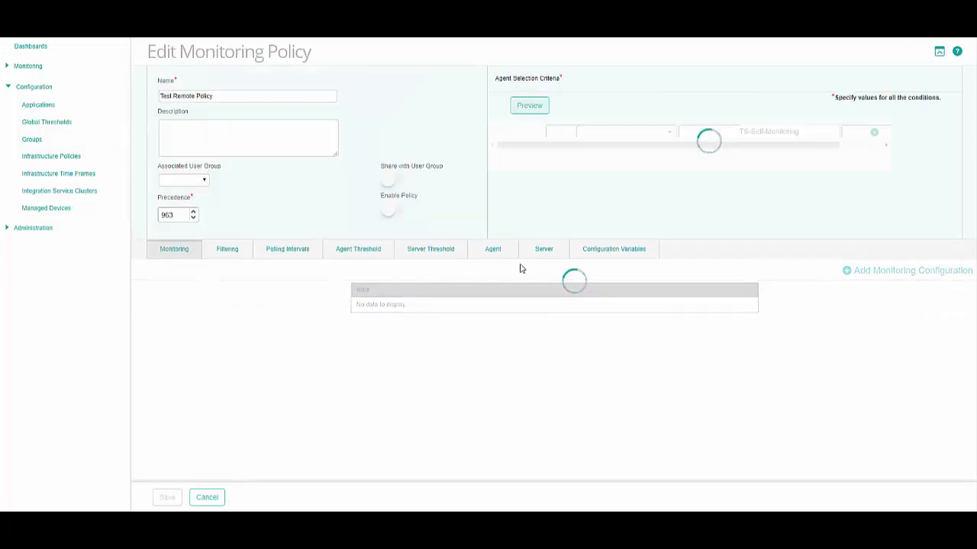
click(541, 252)
click(403, 290)
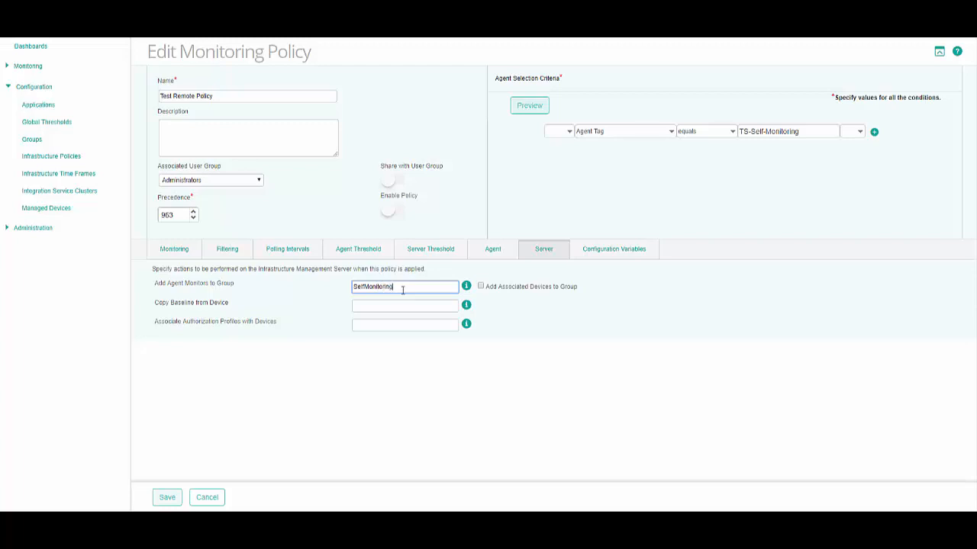
click(169, 499)
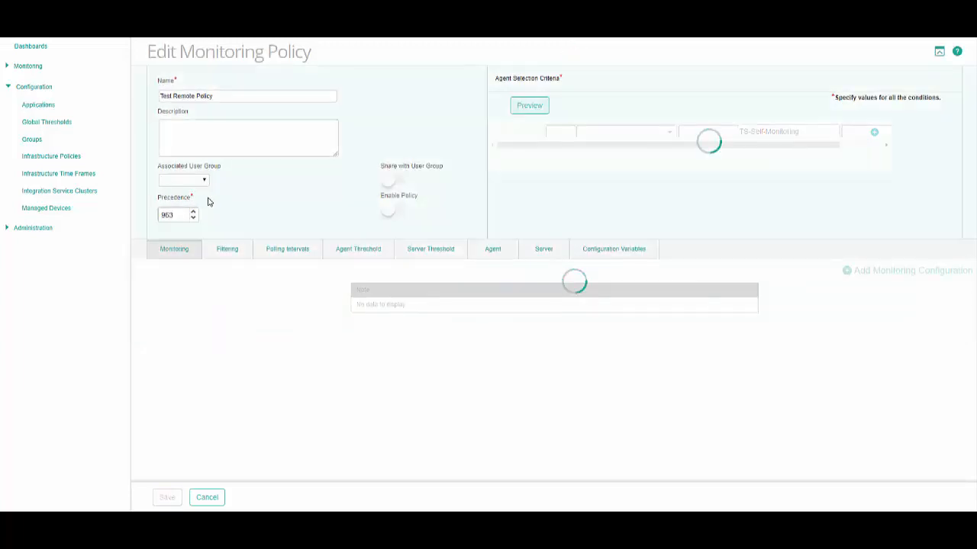
Step: Enable Test Remote Policy and save it
click(388, 210)
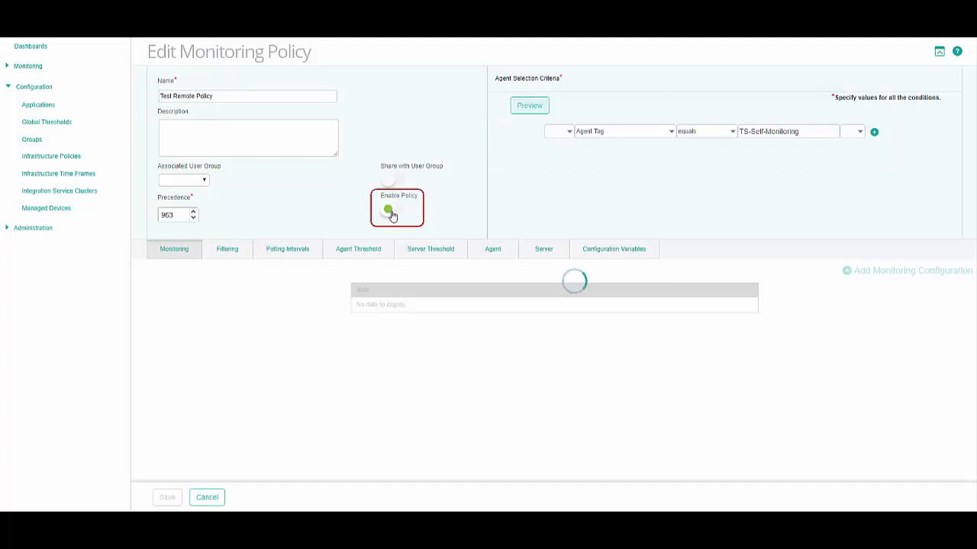
click(389, 211)
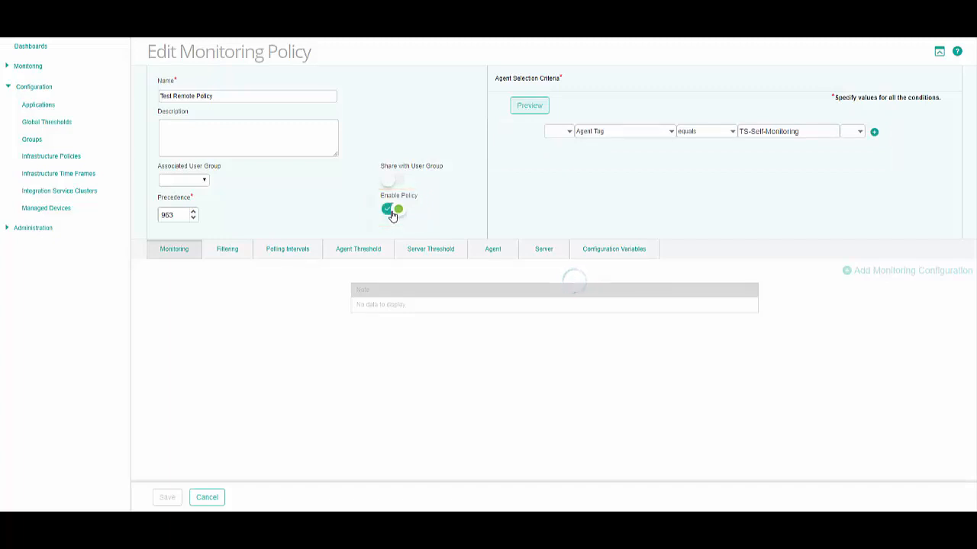
click(168, 500)
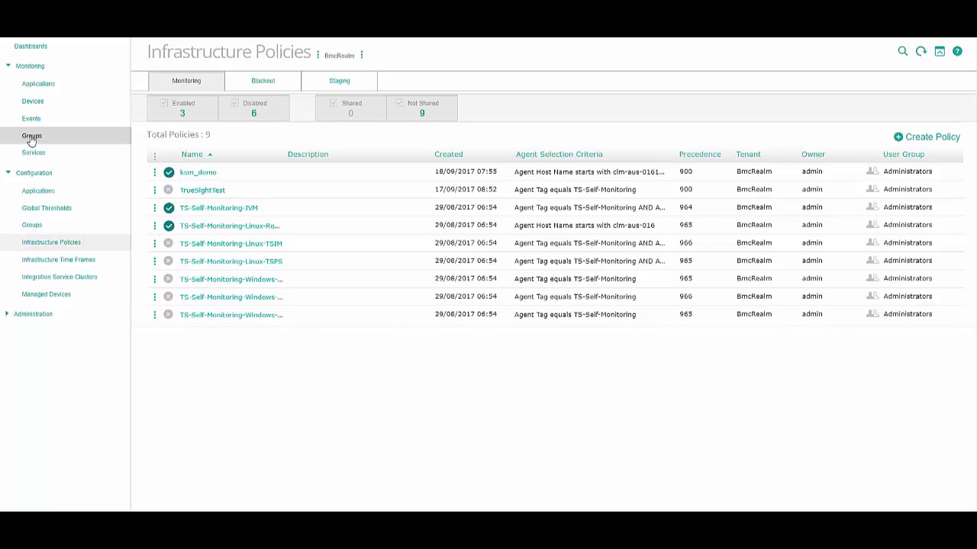
Step: Open the SelfMonitoring group under monitoring and examine its Generic JVM monitors down to the TSPS_Elasticsearch server's monitor types
click(32, 137)
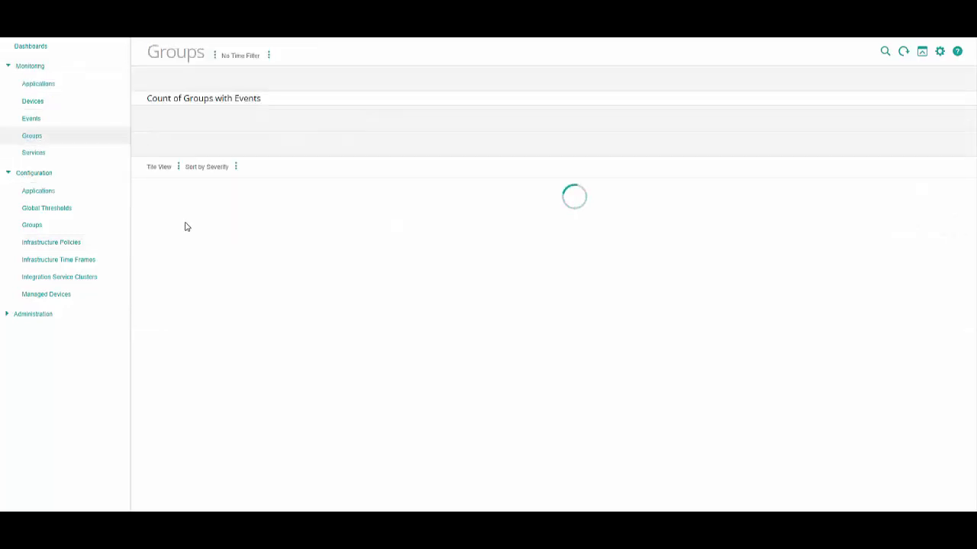
click(449, 206)
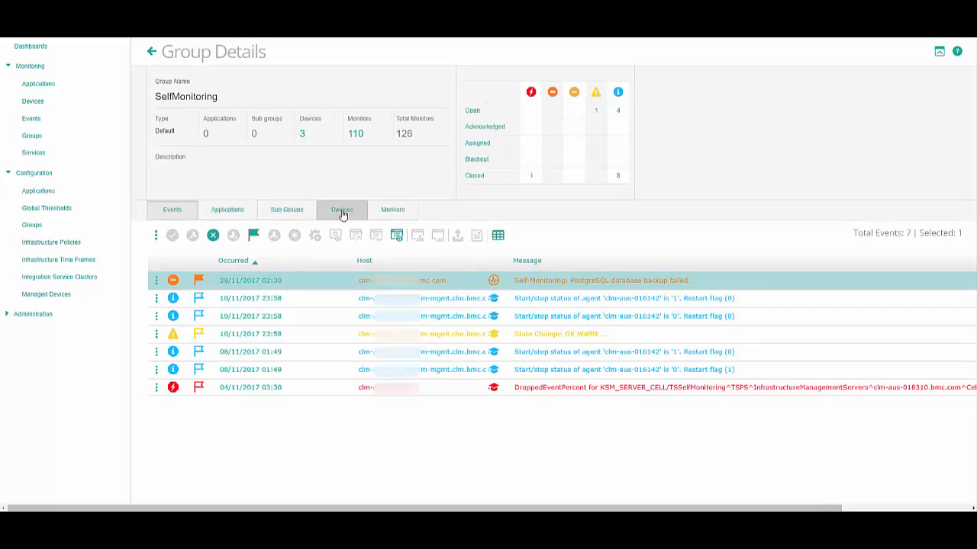
click(392, 214)
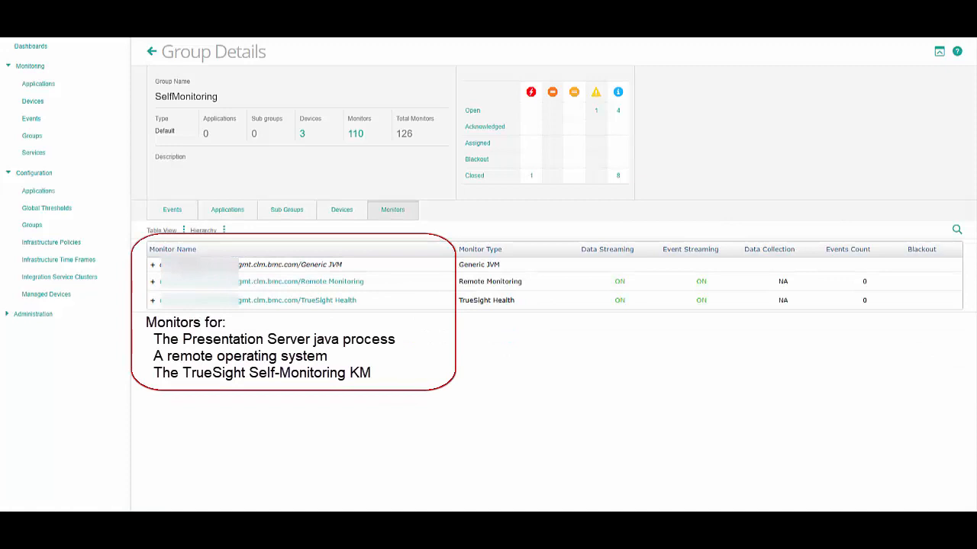
click(153, 267)
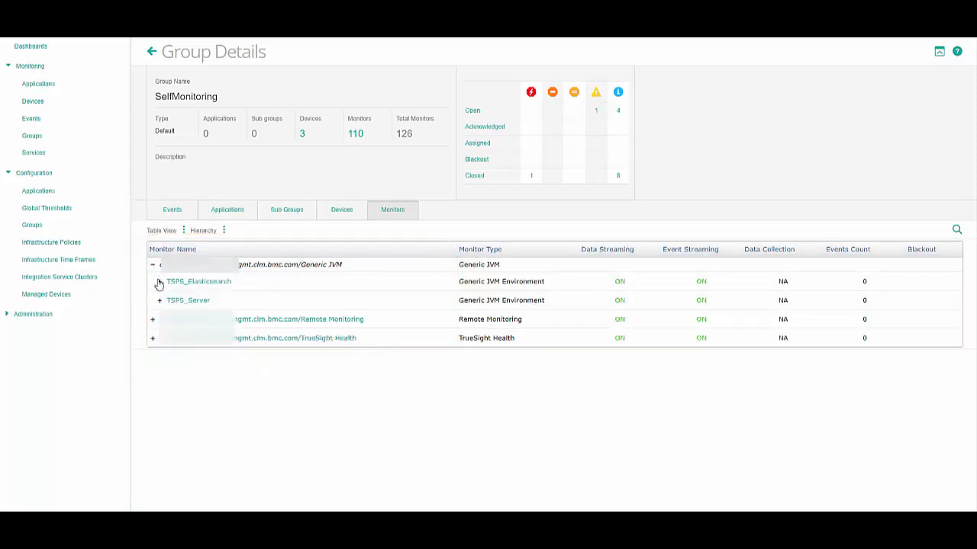
click(159, 283)
click(168, 302)
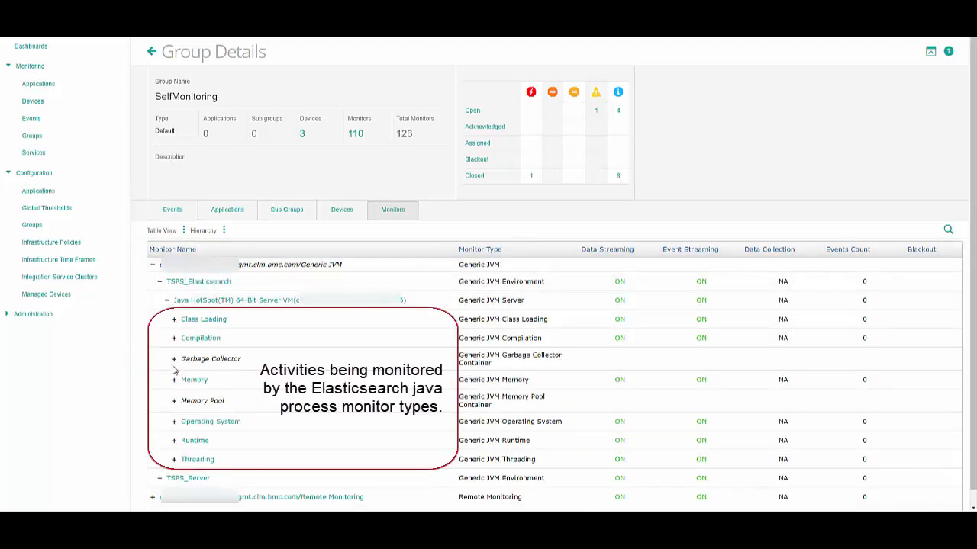
Step: Review the SelfMonitoring group's events and its devices
click(172, 212)
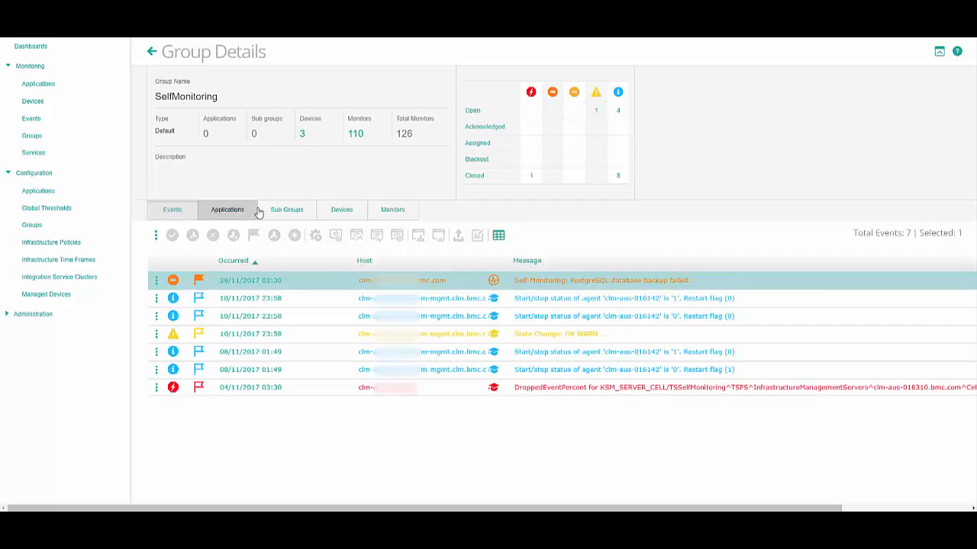
click(336, 212)
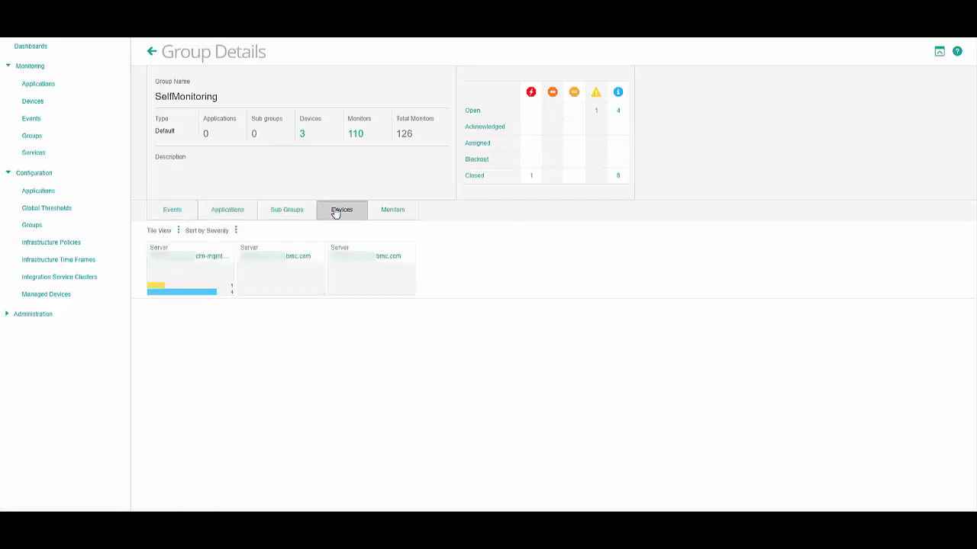